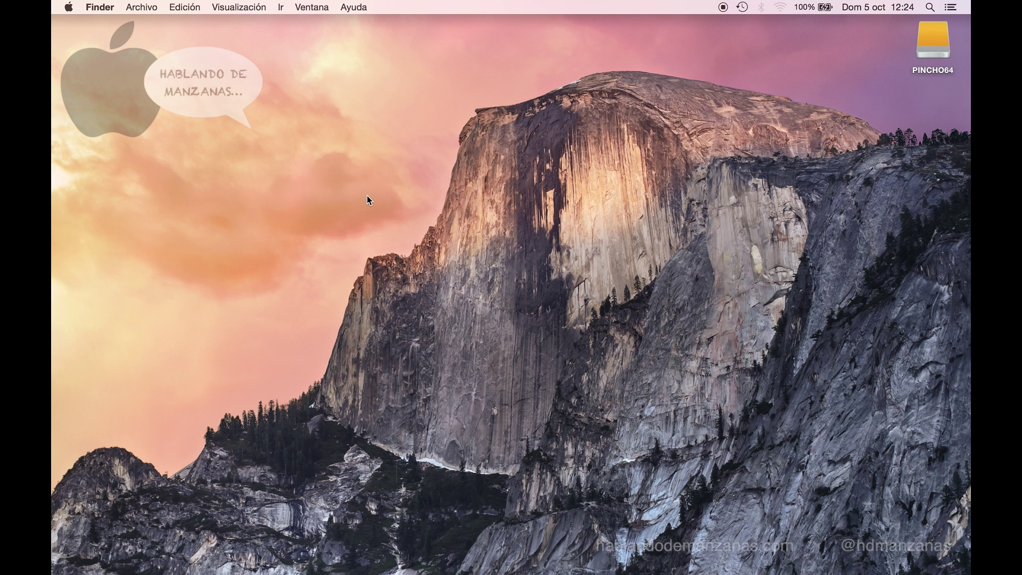
Step: Open Utilidad de Discos, move its window higher on the desktop and select the 64,02 GB SanDisk Extreme drive
key("super+space")
type("disc")
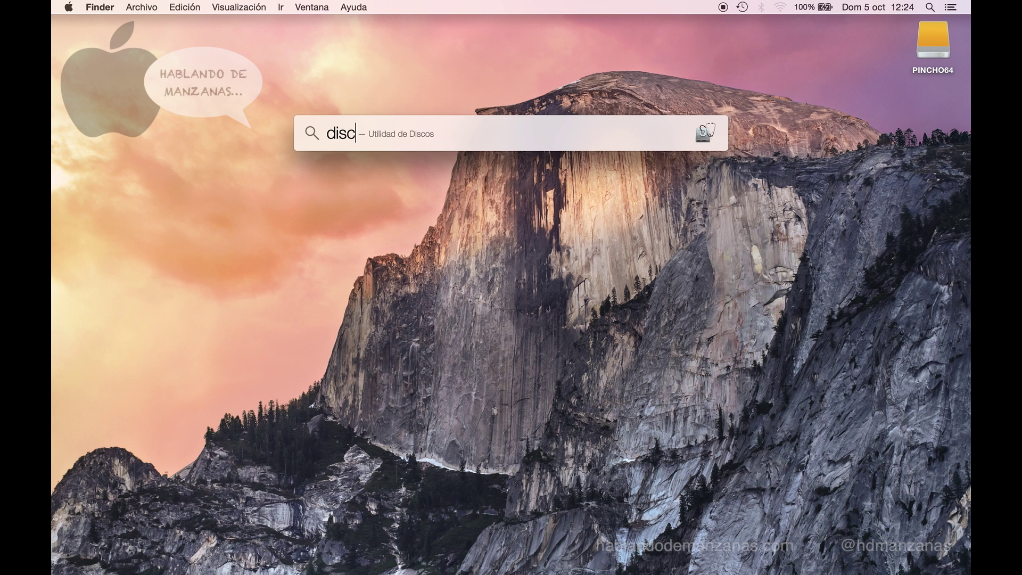
type("os")
key("Return")
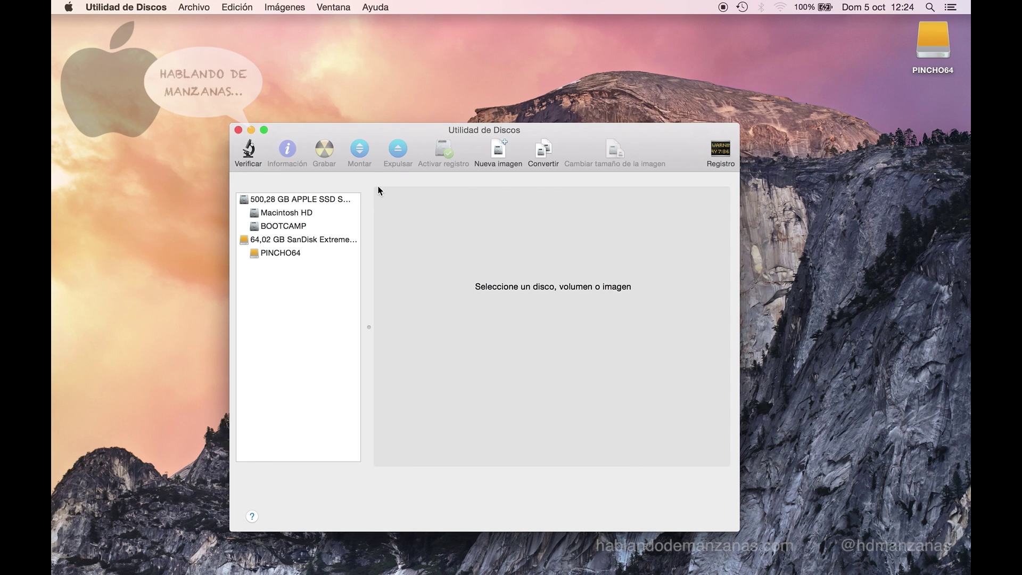
left_click_drag(422, 130, 402, 61)
left_click(312, 171)
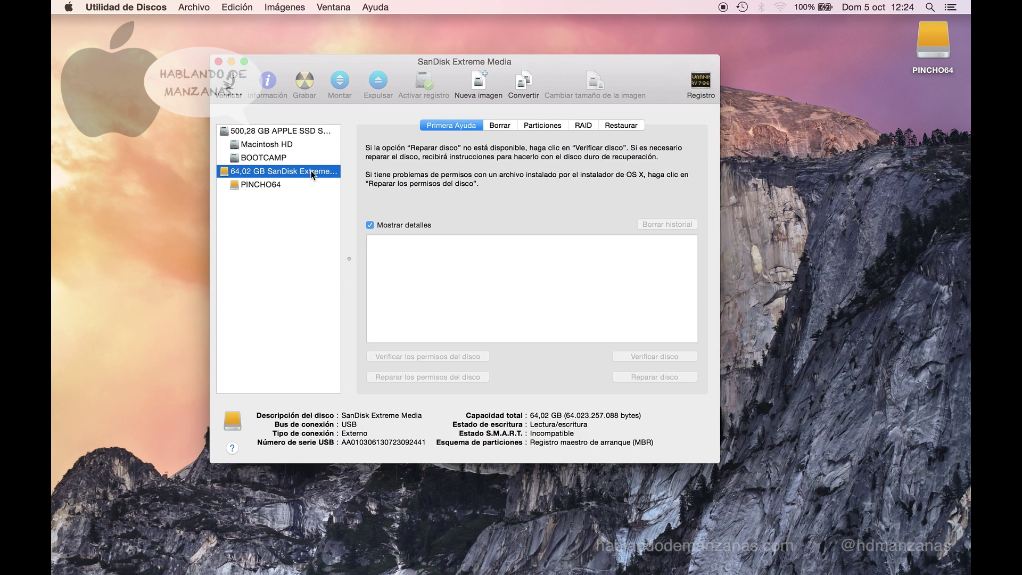
Step: Set the SanDisk drive's erase format to Mac OS Plus (con registro) and its name to COPIA SEGURIDAD
left_click(499, 127)
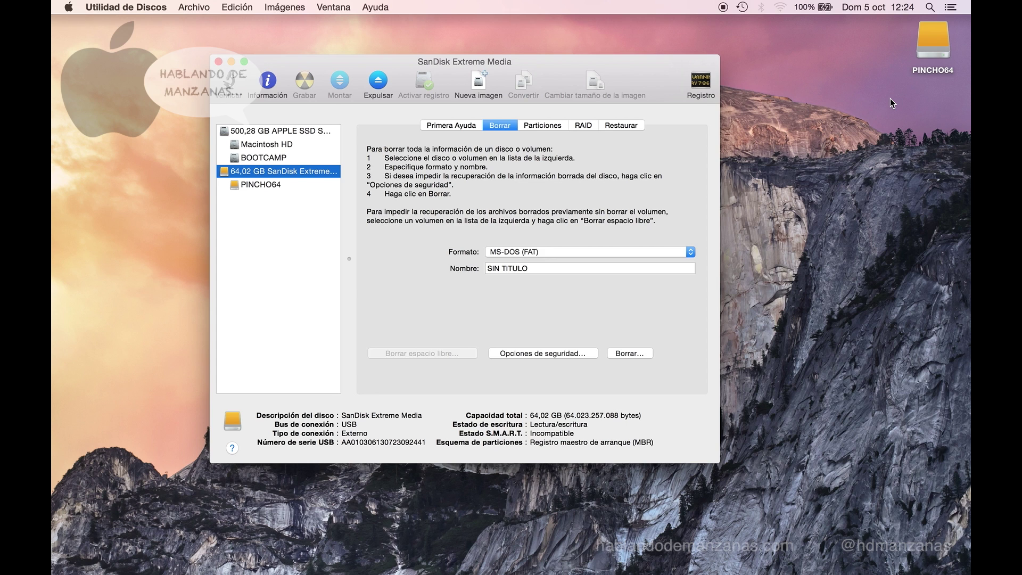
left_click(679, 250)
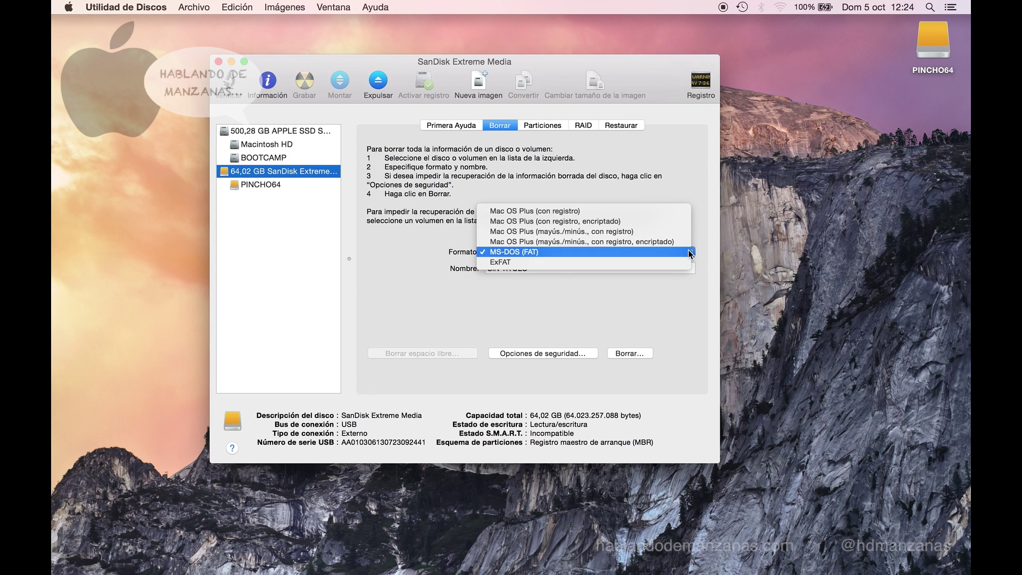
left_click(669, 213)
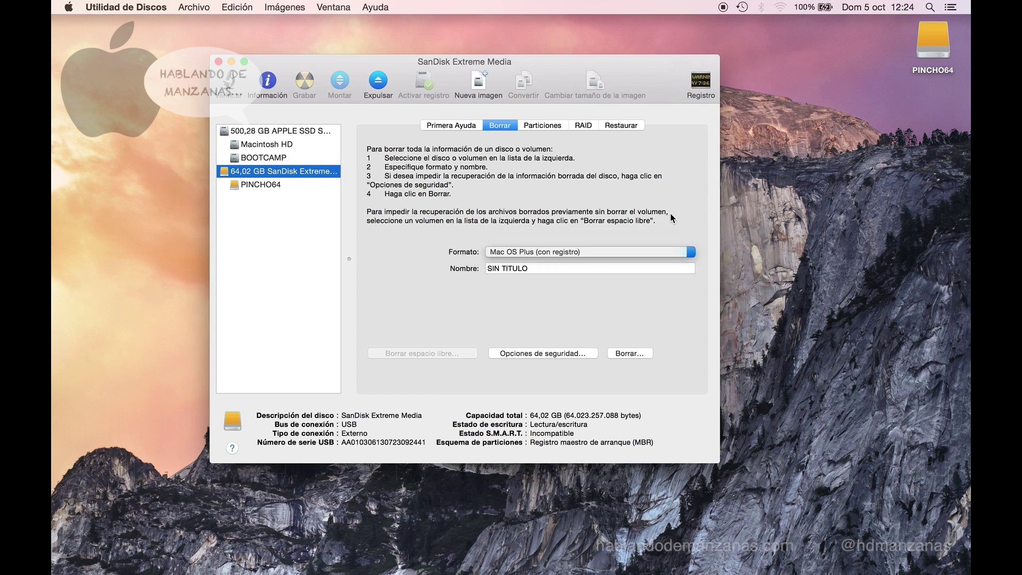
triple_click(590, 271)
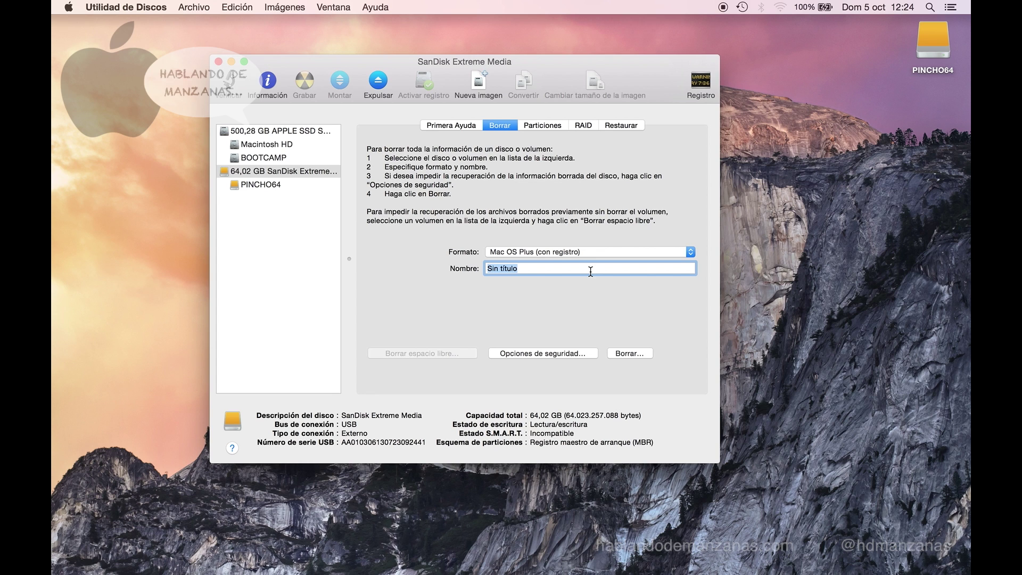
type("COPIA SEGURIDAD")
Step: Accept the fastest secure-erase option and erase the SanDisk drive
left_click(590, 353)
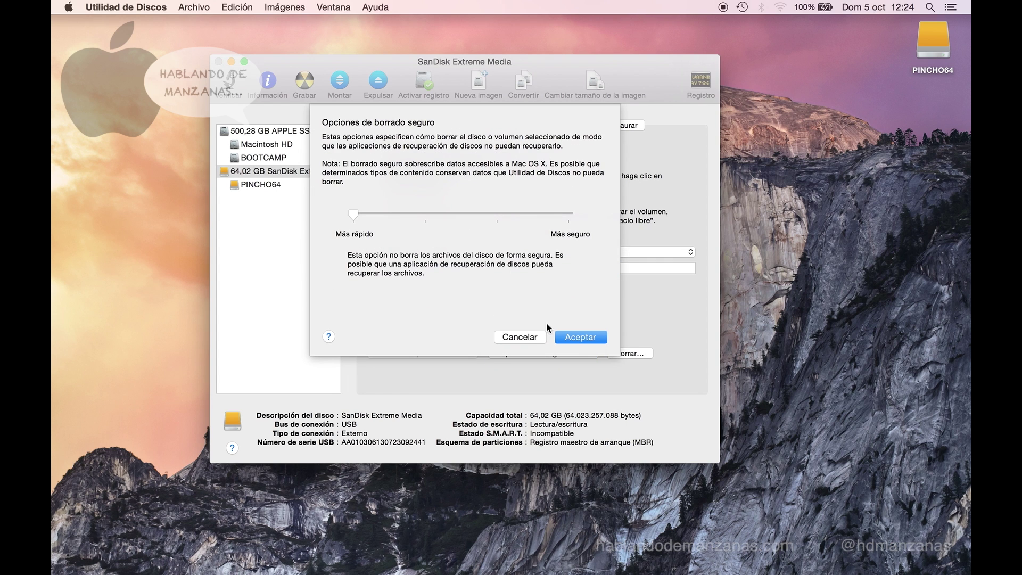
left_click(585, 338)
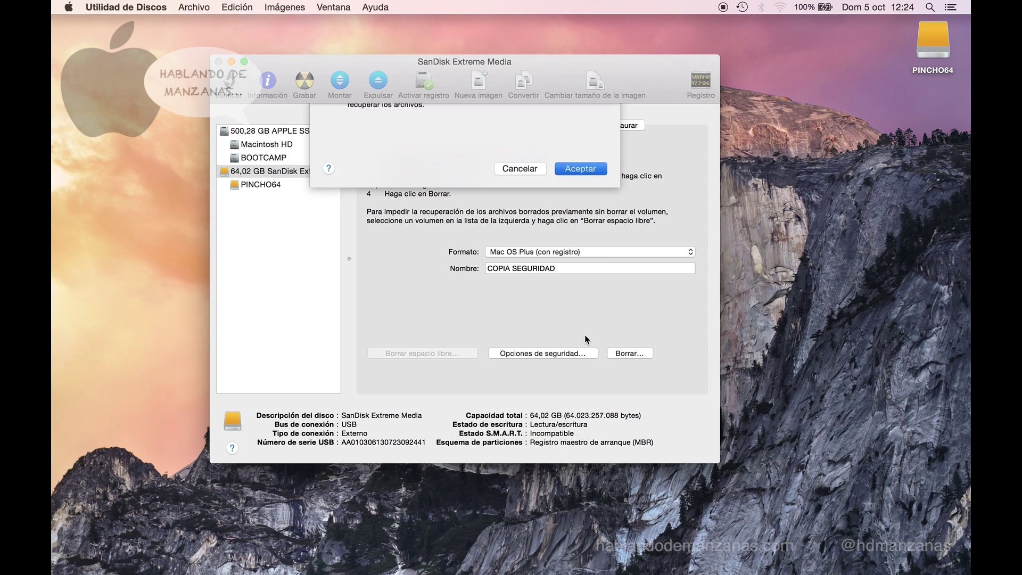
left_click(639, 357)
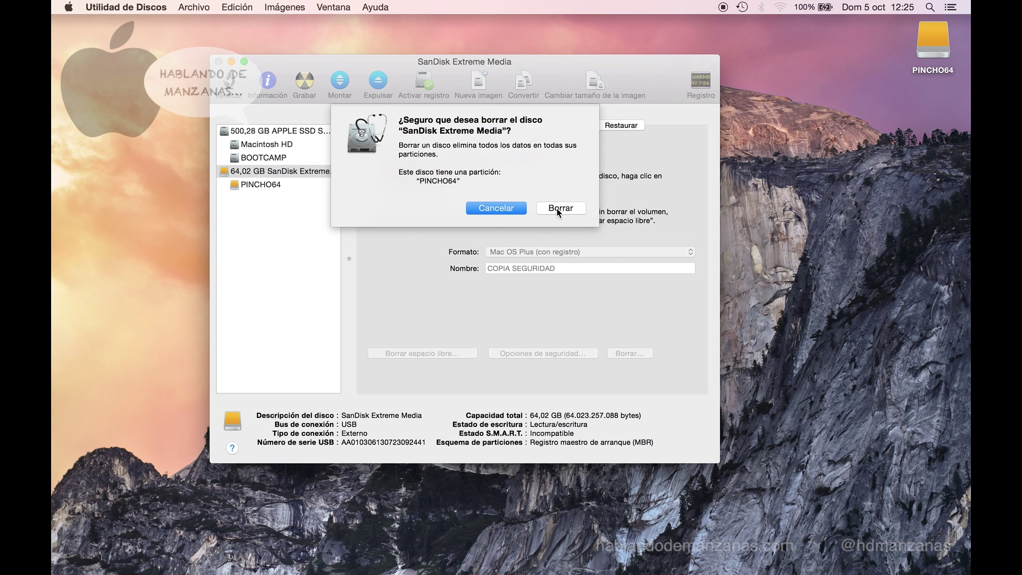
left_click(557, 210)
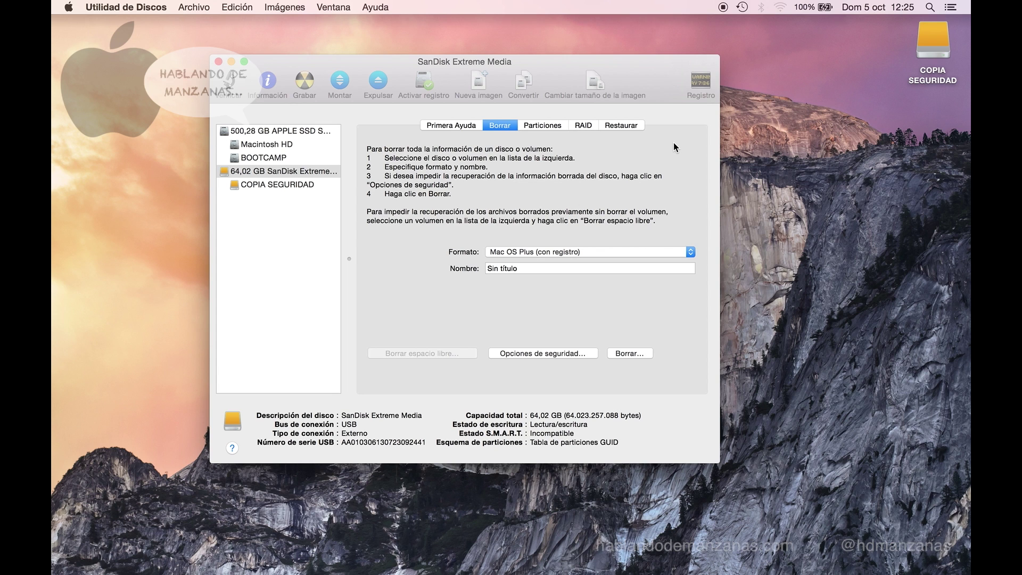
Step: Move the COPIA SEGURIDAD drive icon to a free spot on the desktop and quit Utilidad de Discos
left_click(940, 49)
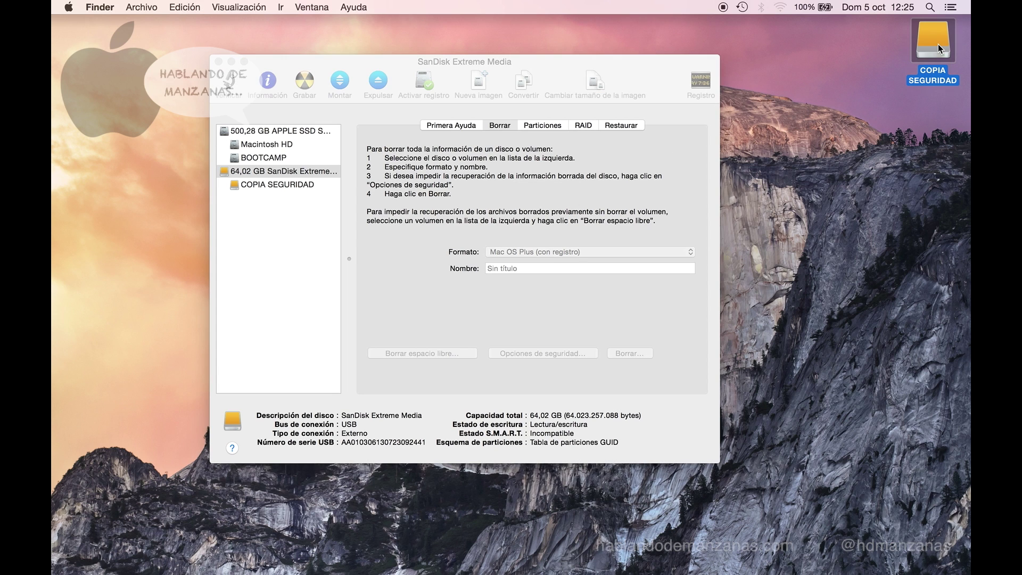
left_click_drag(939, 49, 797, 161)
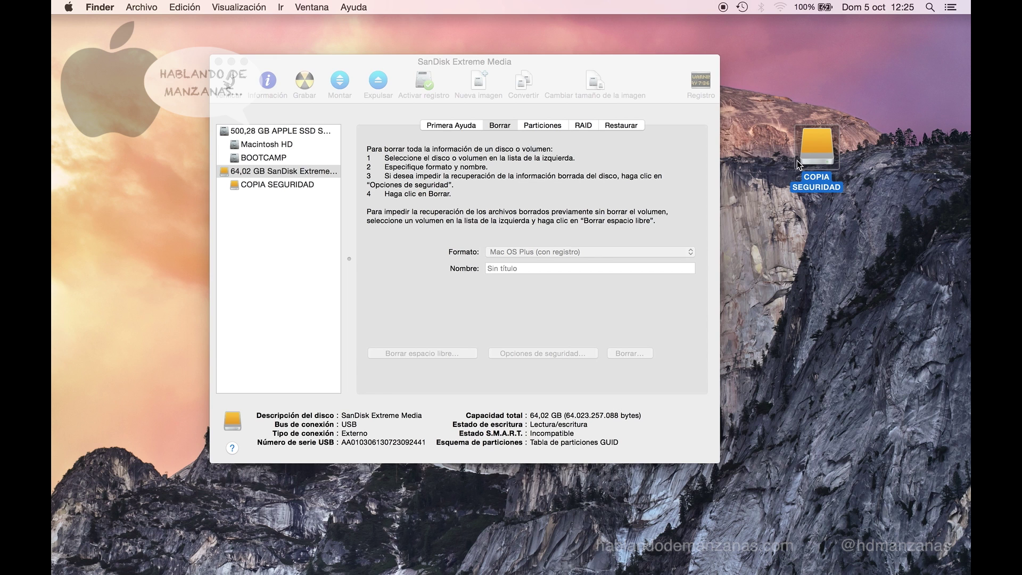
left_click(684, 181)
key("super+q")
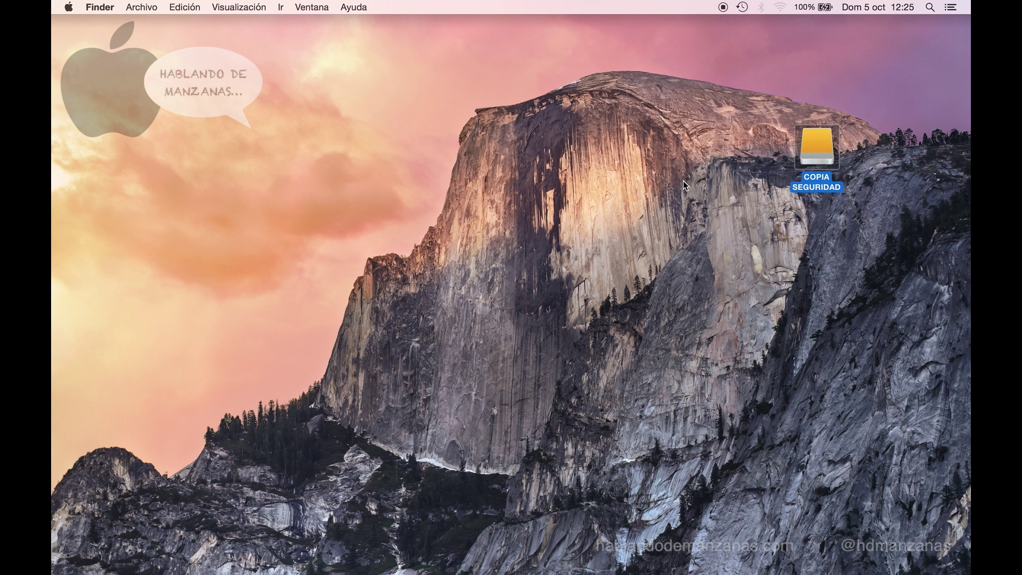
Step: Open the Time Machine settings in Preferencias del Sistema
key("super+space")
type("pre")
key("Return")
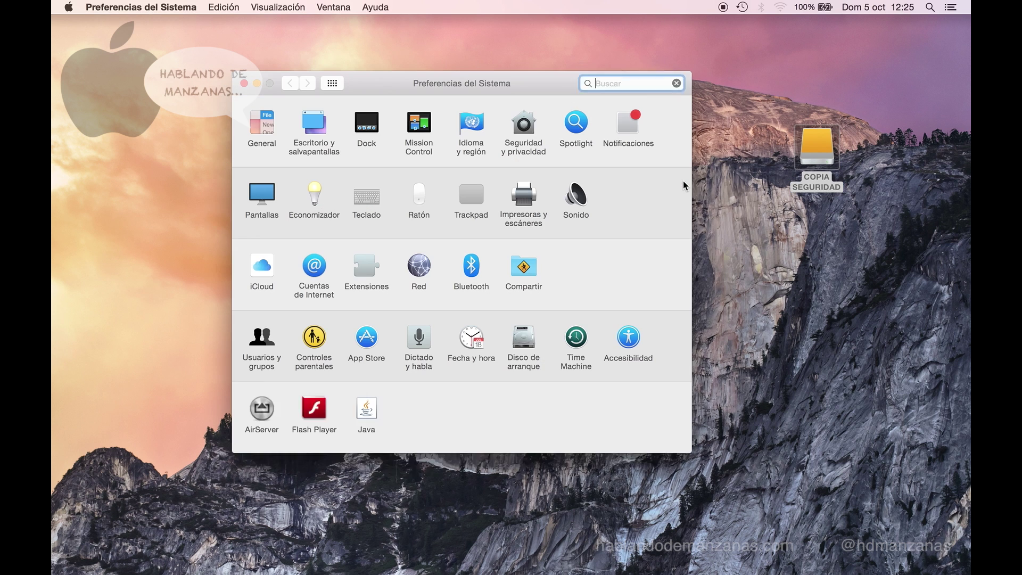
left_click(576, 339)
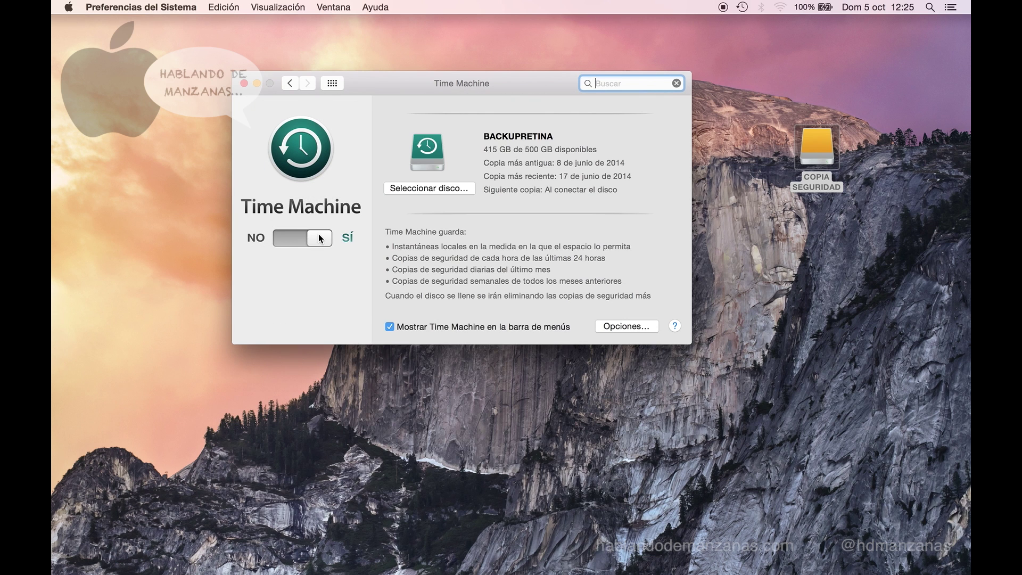
Step: Add COPIA SEGURIDAD as an unencrypted backup disk alongside BACKUPRETINA and start a backup immediately
left_click(424, 189)
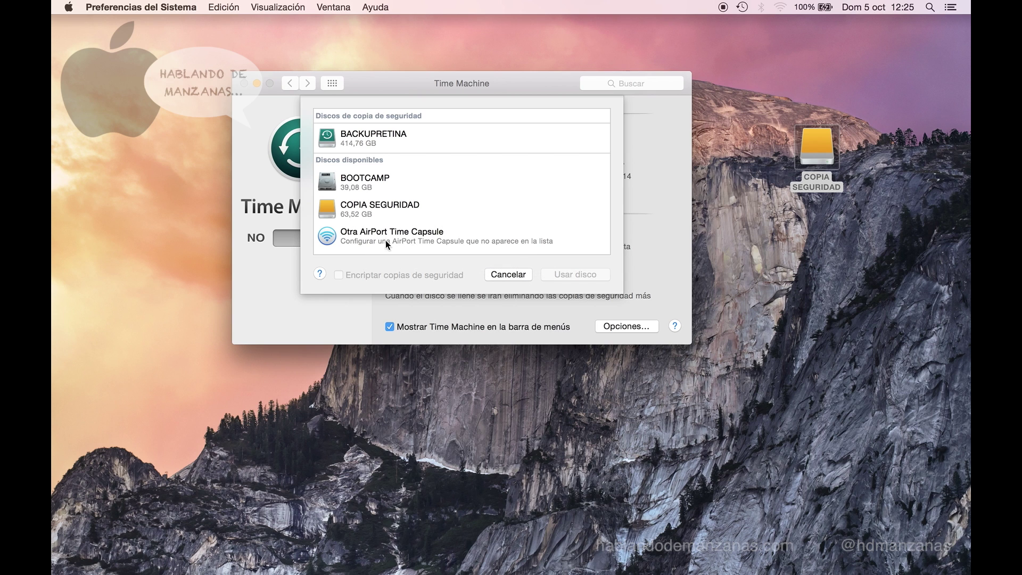
left_click(367, 215)
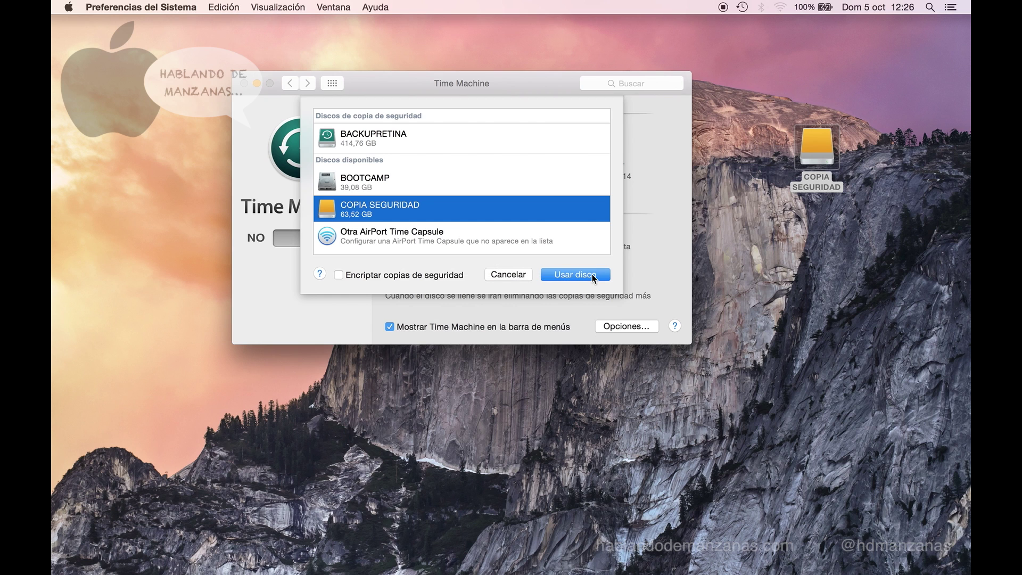
left_click(575, 275)
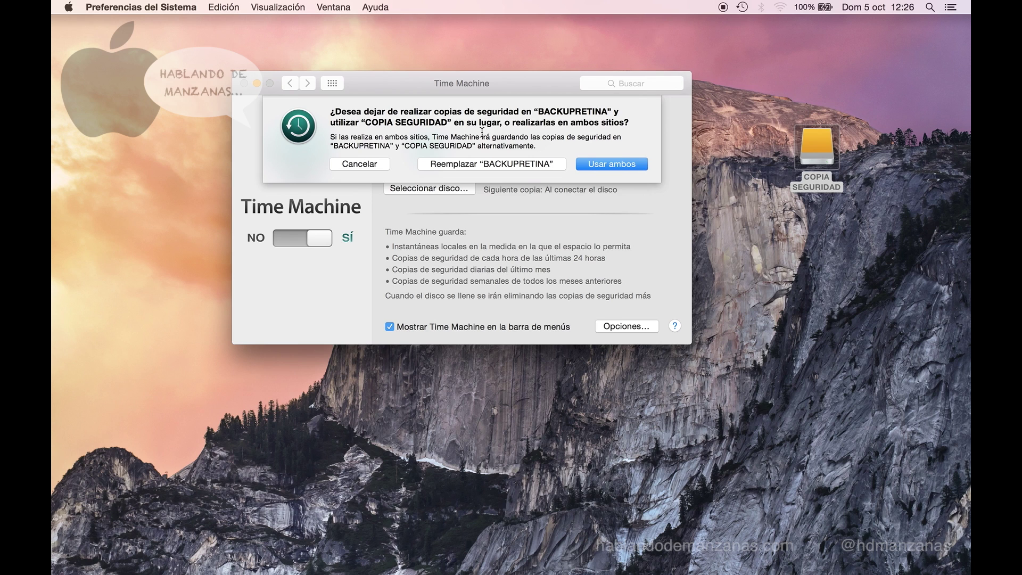
left_click(602, 164)
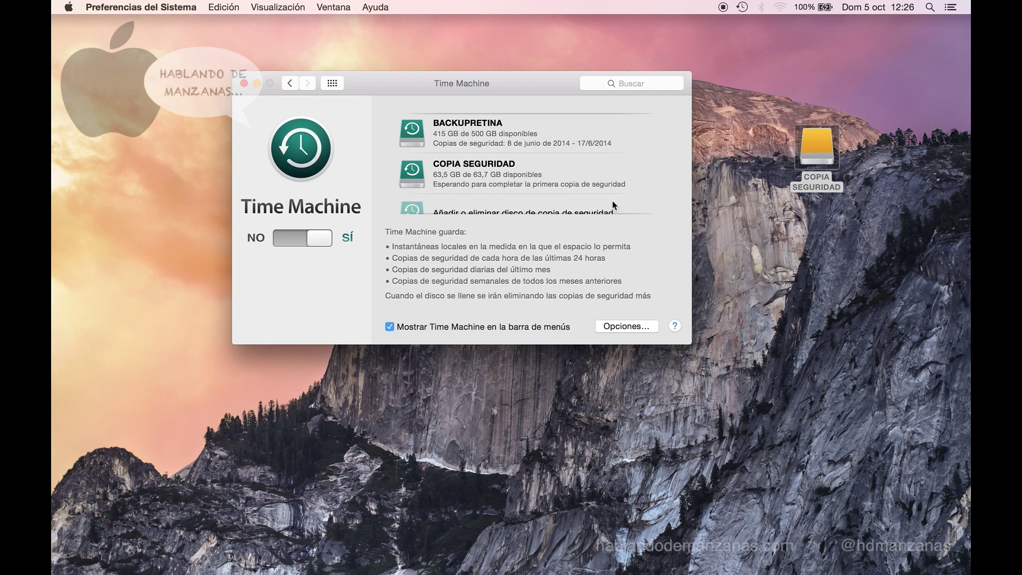
left_click(744, 8)
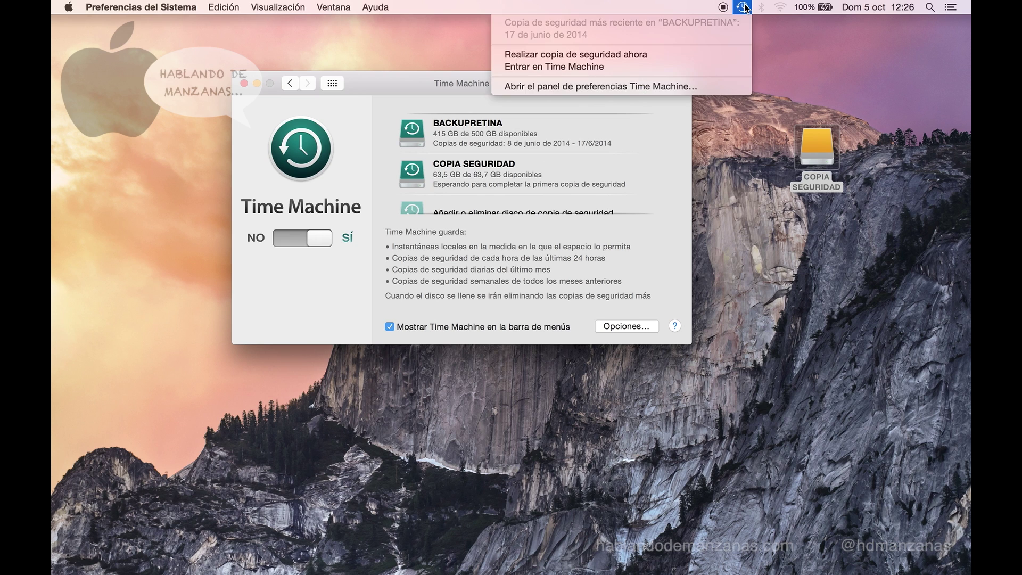
left_click(712, 55)
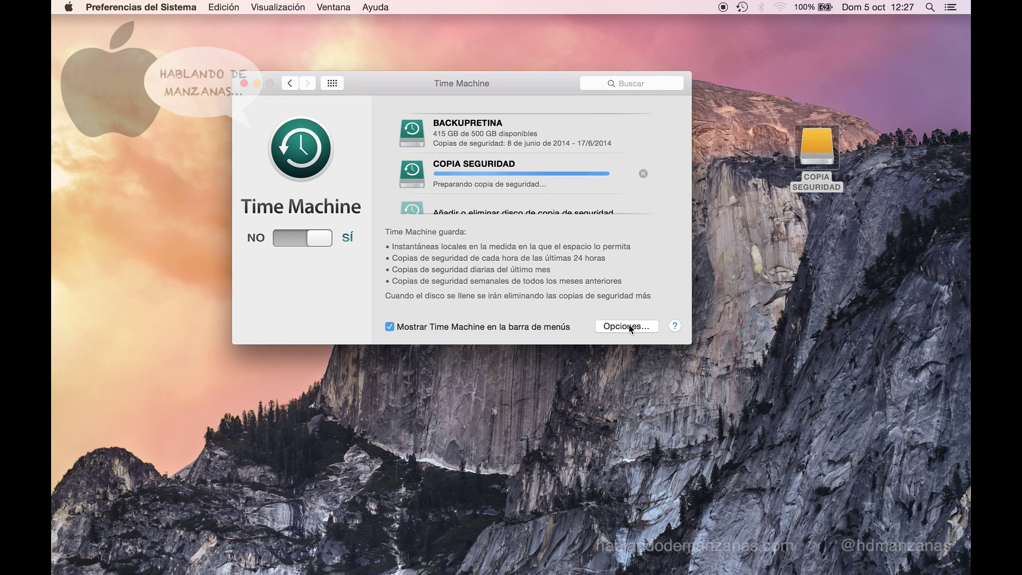
Step: Exclude the Aplicaciones folder from the Time Machine backups
left_click(626, 326)
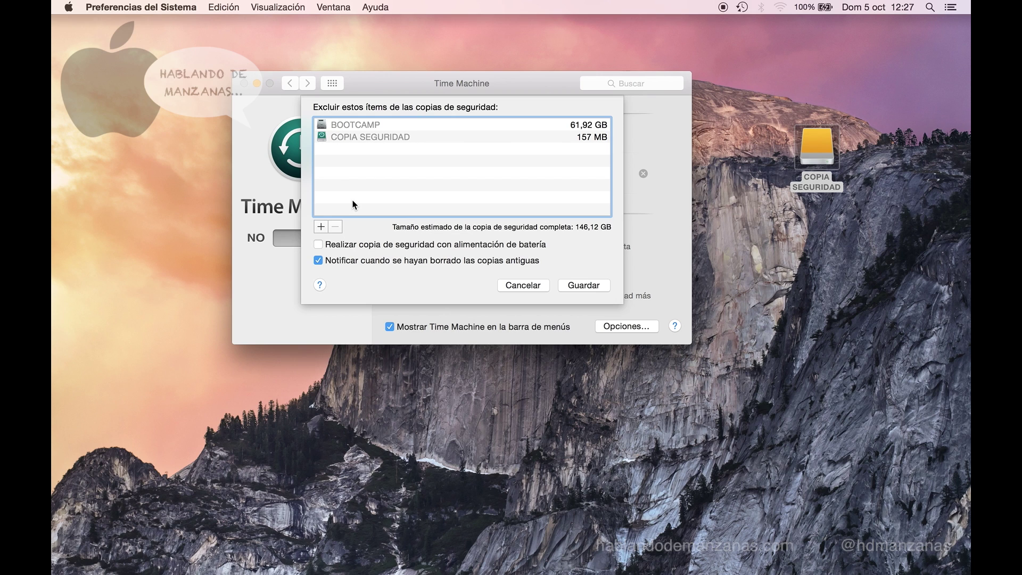
left_click(321, 226)
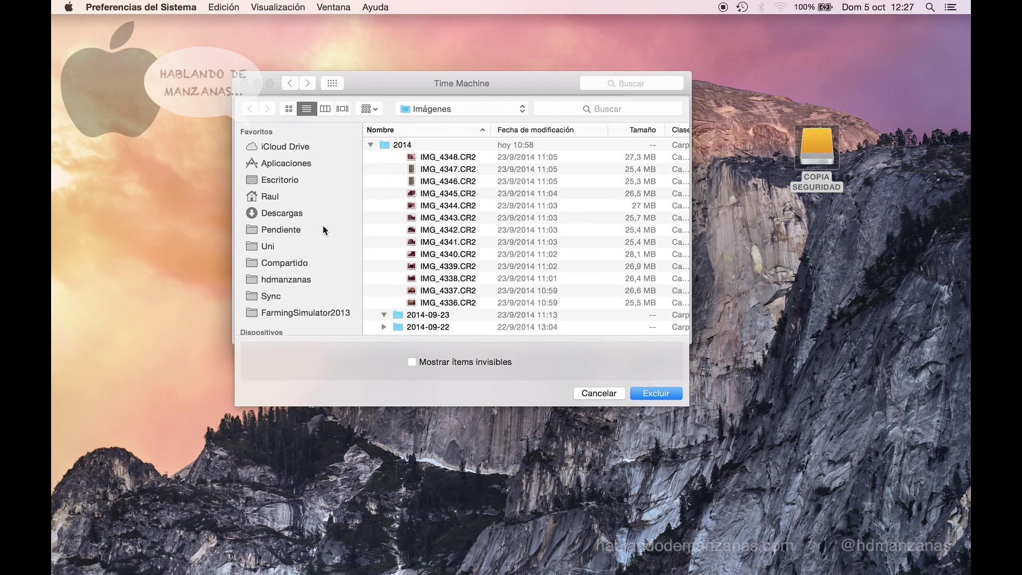
left_click(370, 145)
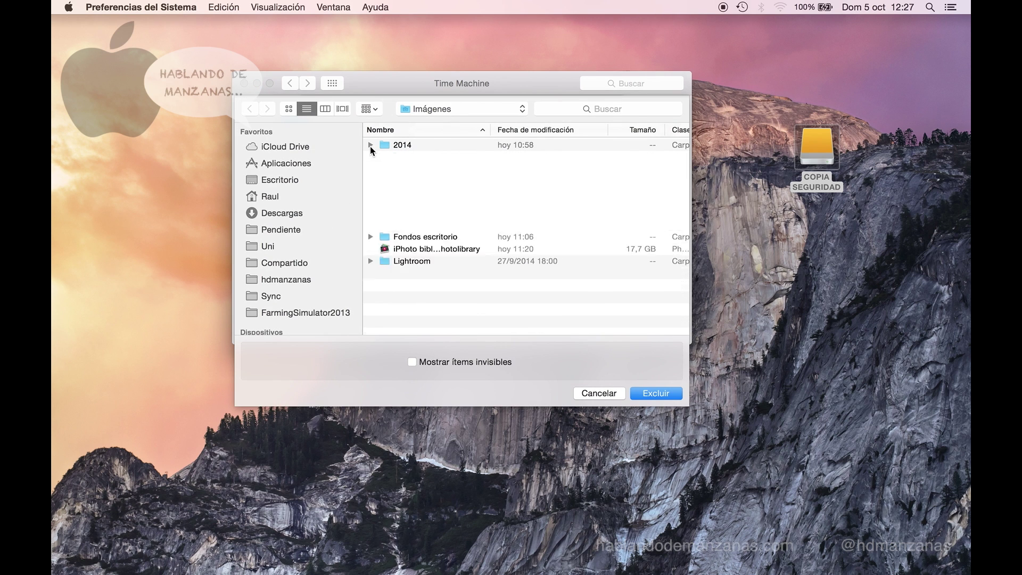
left_click(322, 167)
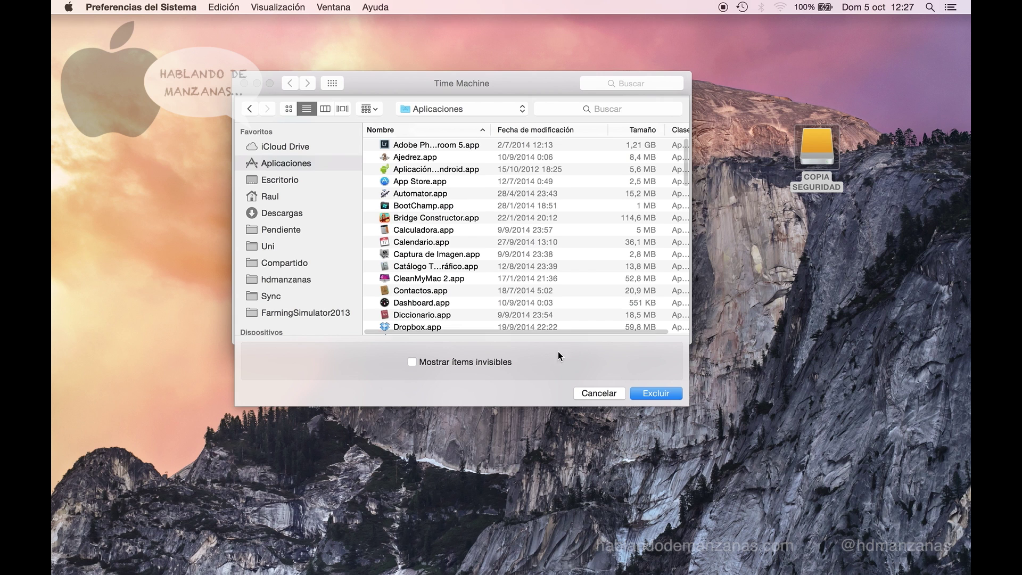
left_click(655, 393)
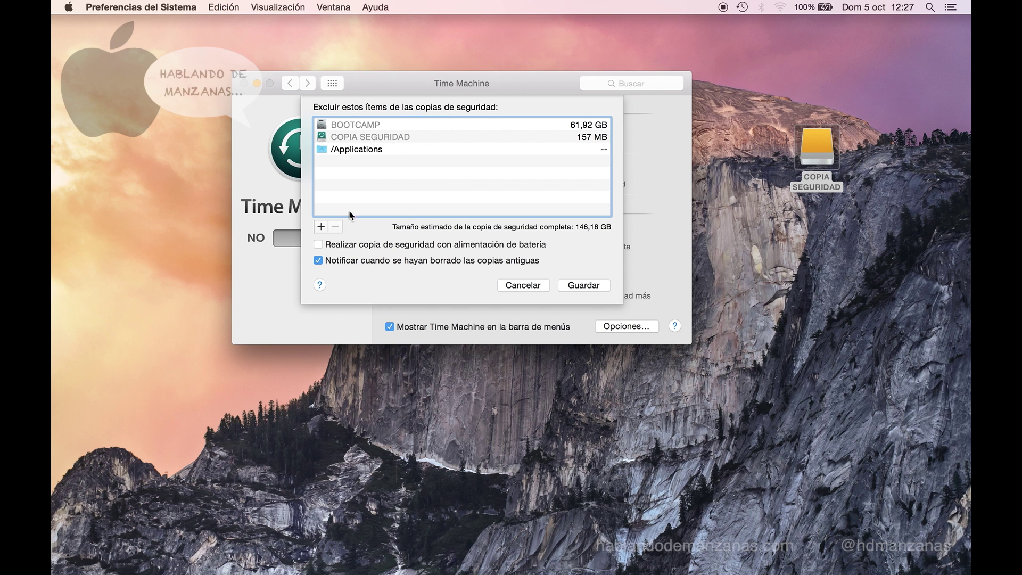
Step: Exclude the Escritorio folder from the backups as well and save the Time Machine options
left_click(321, 226)
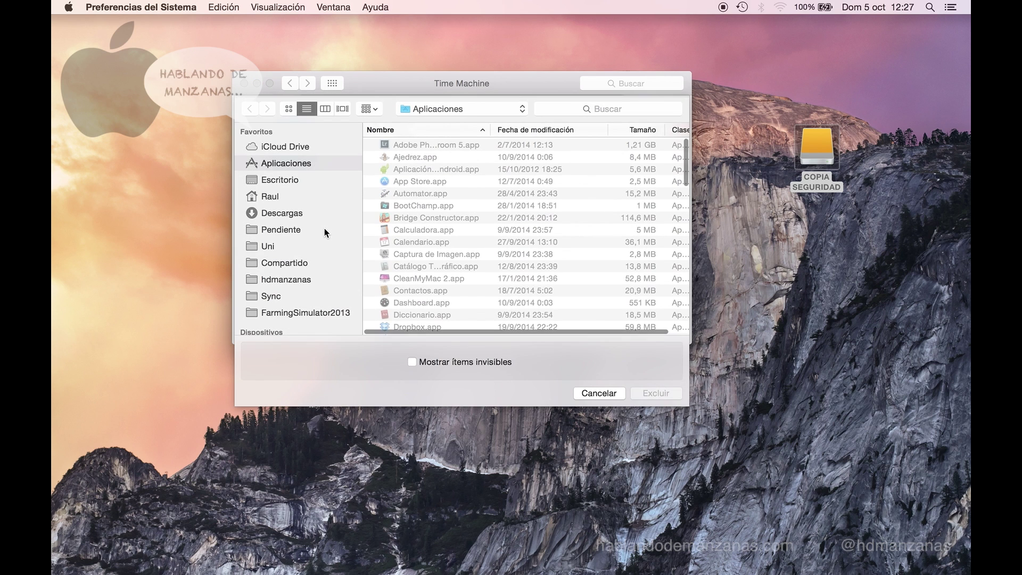
left_click(293, 182)
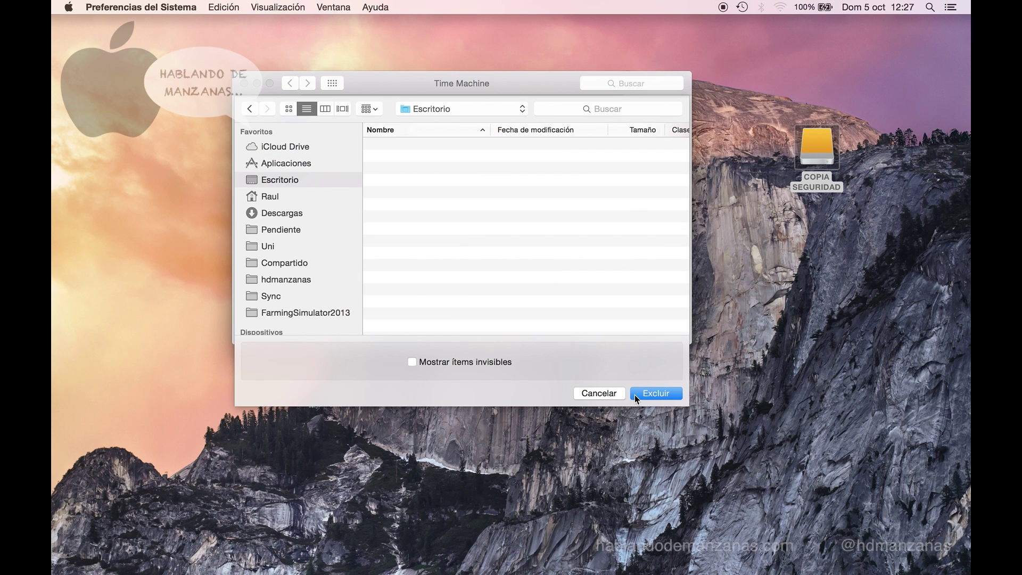
left_click(650, 393)
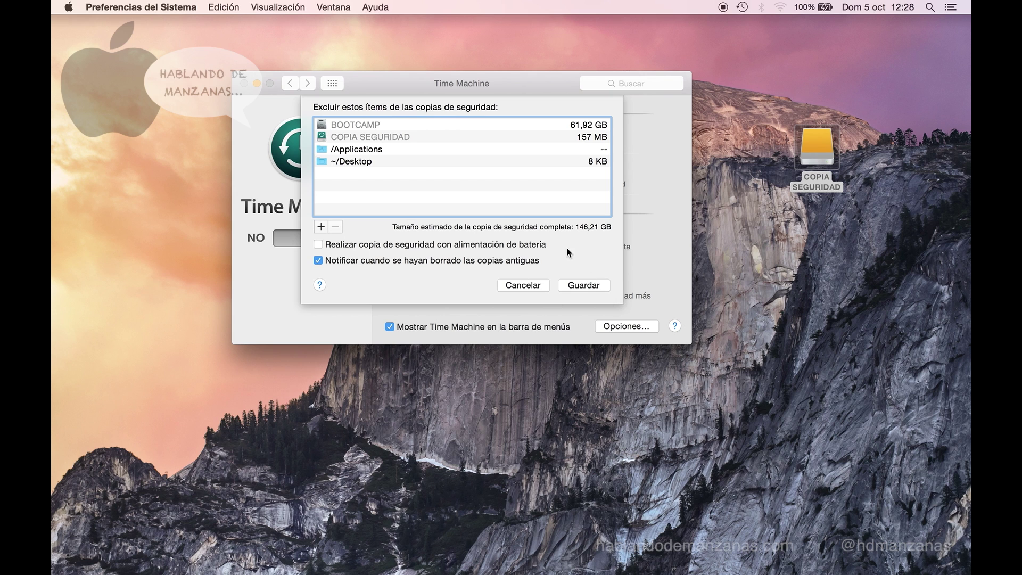
left_click(581, 284)
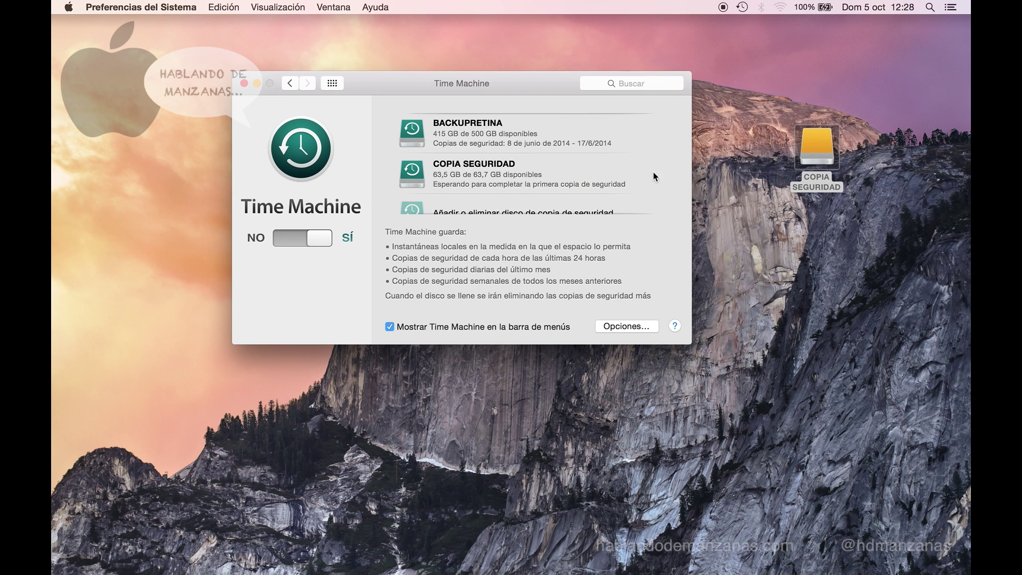
Step: Start another immediate backup and enter Time Machine to browse the saved copies
left_click(745, 6)
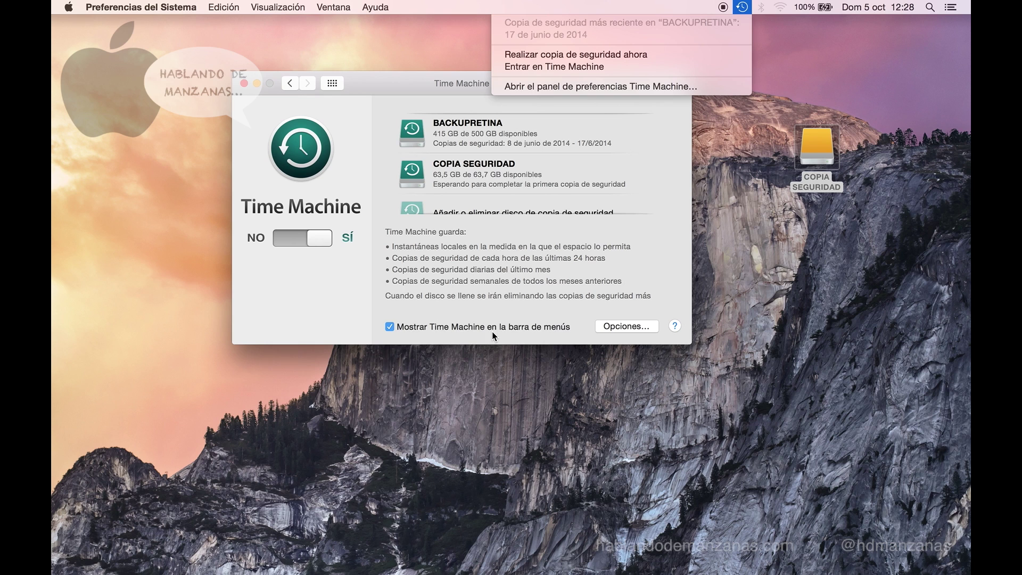
left_click(665, 52)
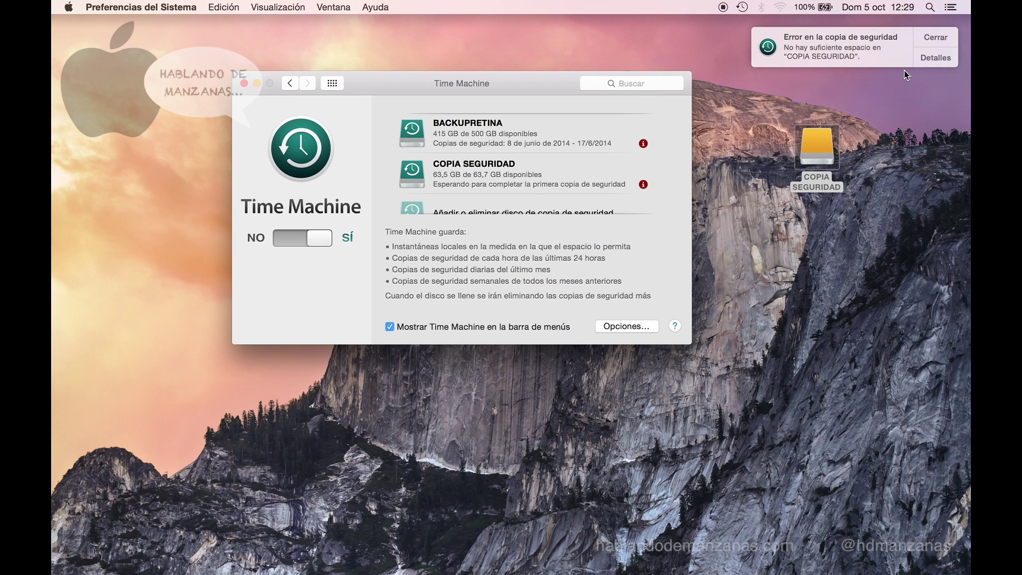
left_click(743, 8)
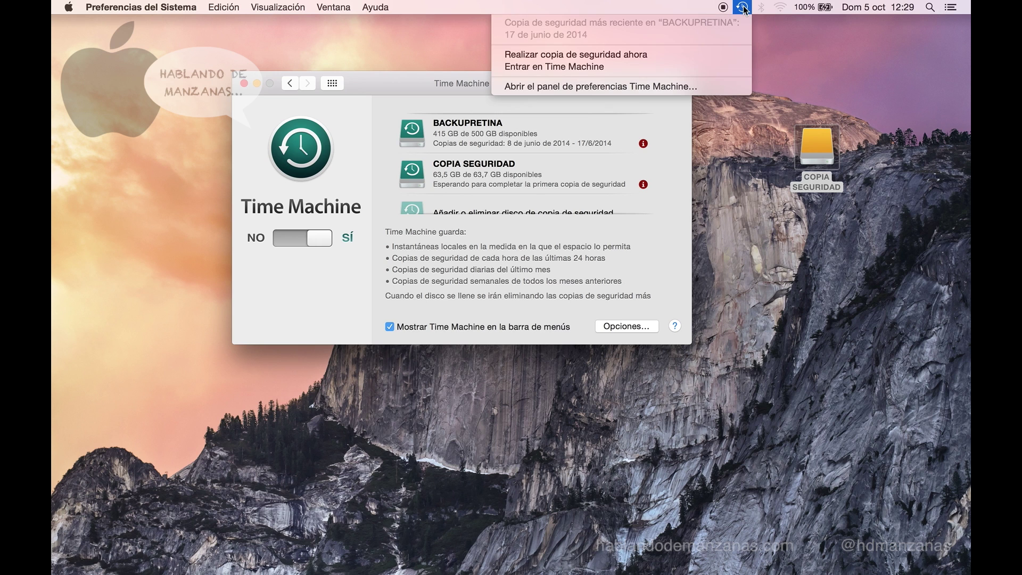
left_click(694, 63)
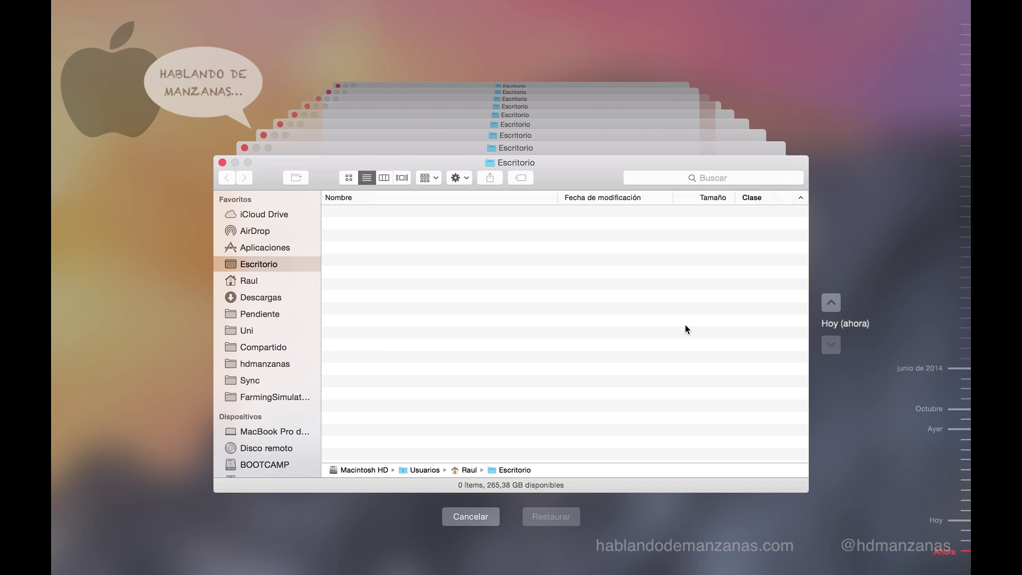
Step: Look through the Descargas, home and Escritorio folders in the backup browser, and select the Web folder inside Pendiente
left_click(262, 298)
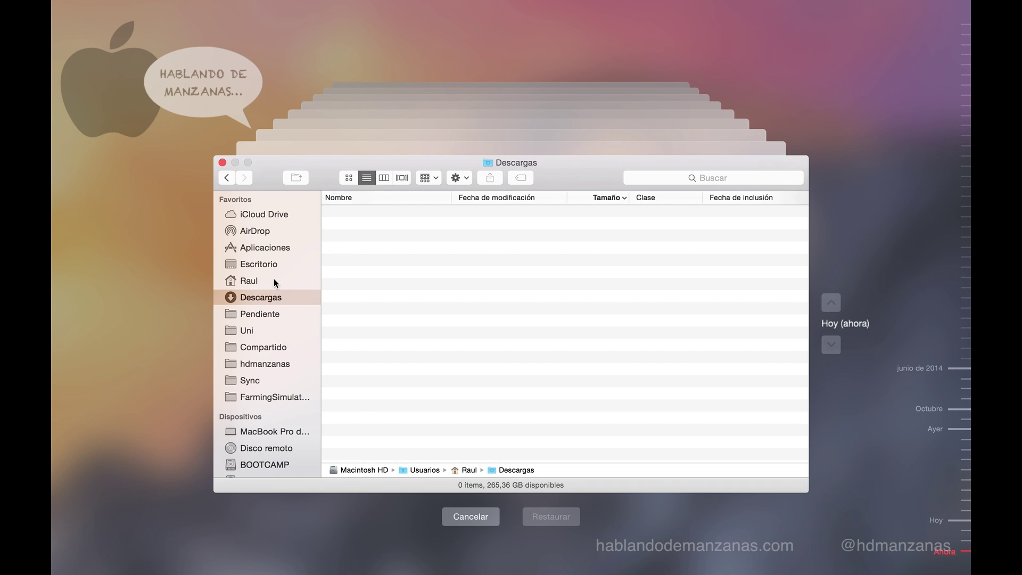
left_click(273, 279)
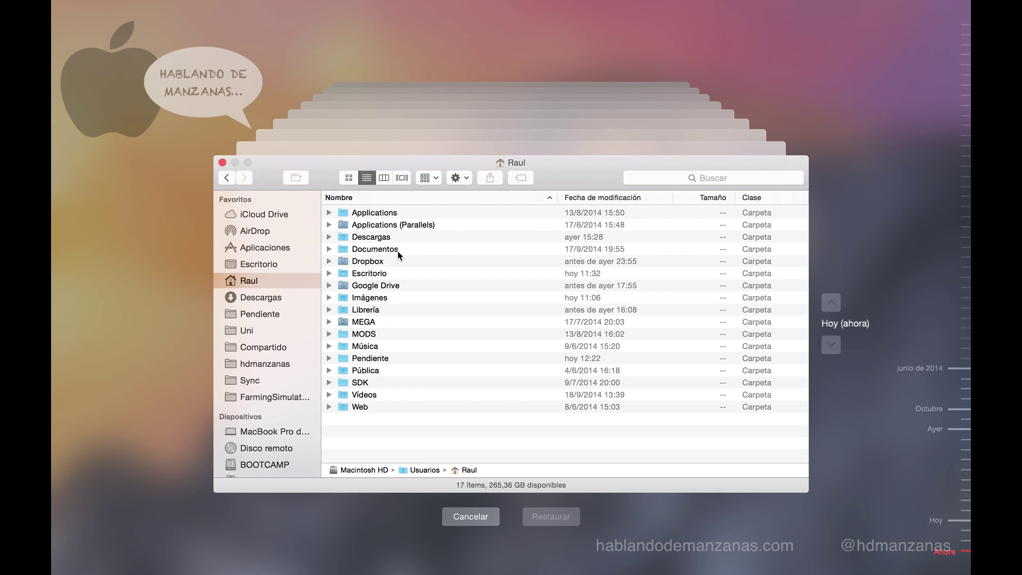
double_click(381, 273)
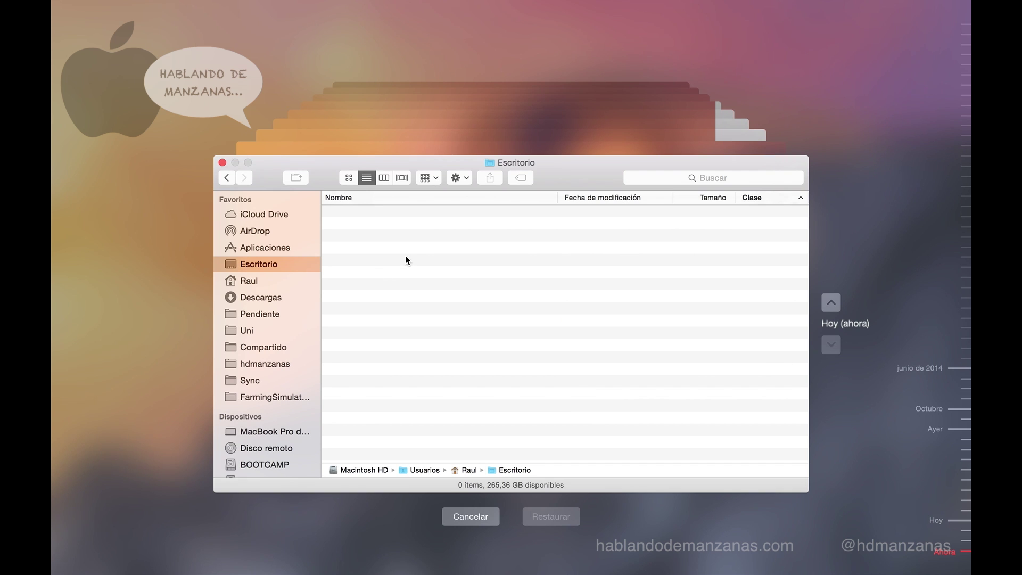
left_click(287, 303)
left_click(288, 315)
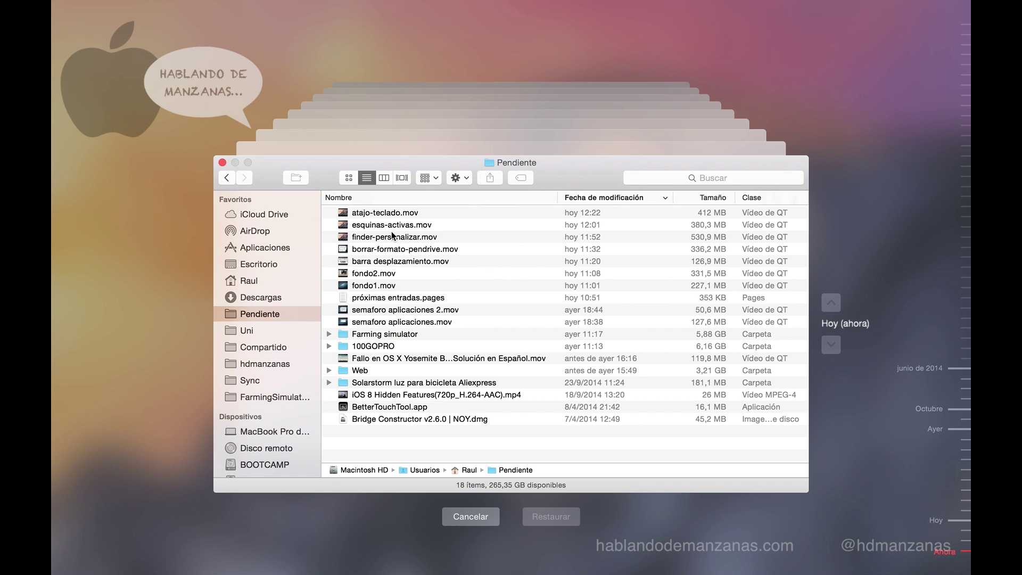
left_click(384, 372)
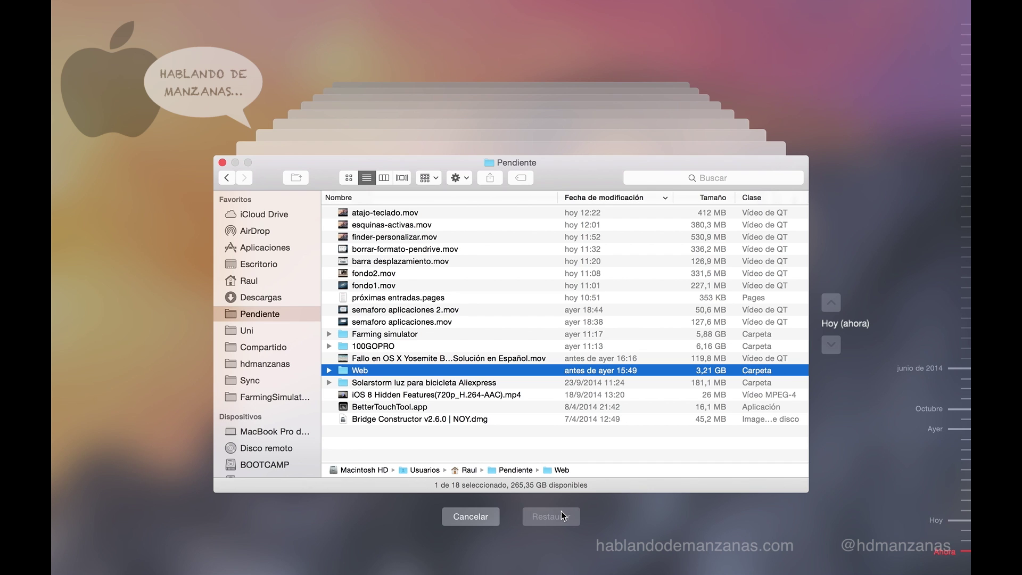
Step: Exit the backup browser without restoring anything and close the Pendiente window to return to the Time Machine preferences
left_click(479, 518)
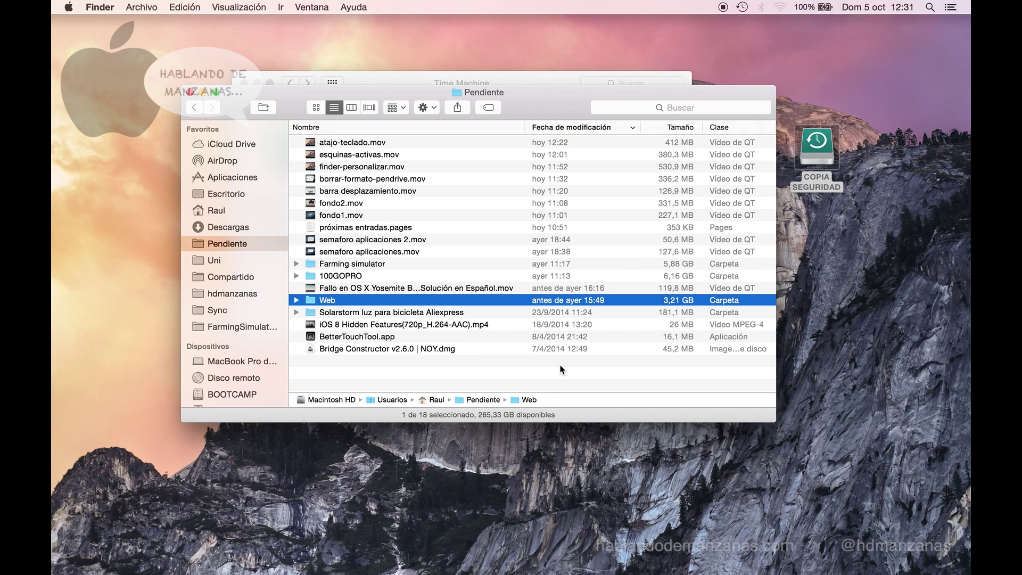
left_click(190, 93)
left_click(415, 83)
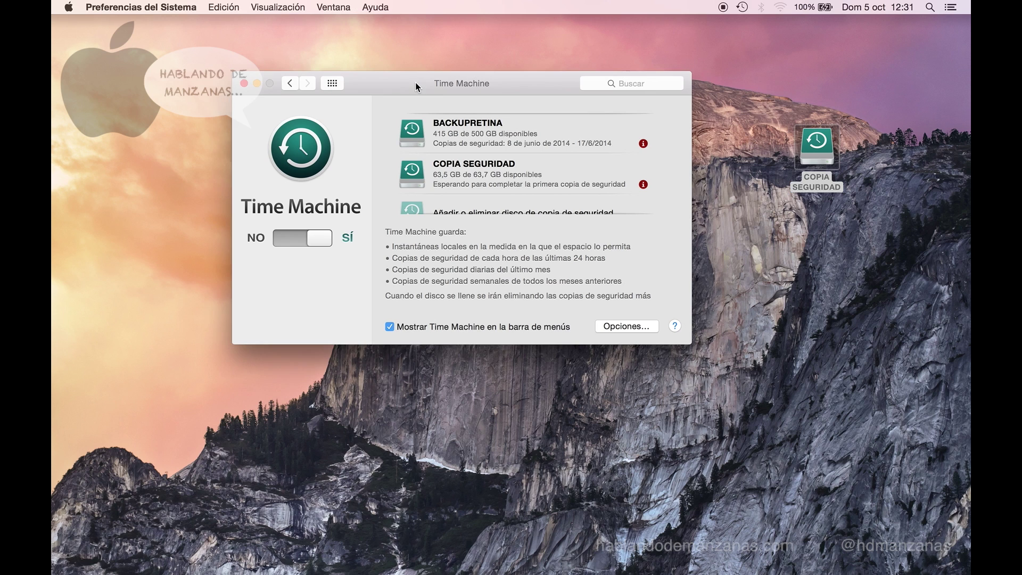